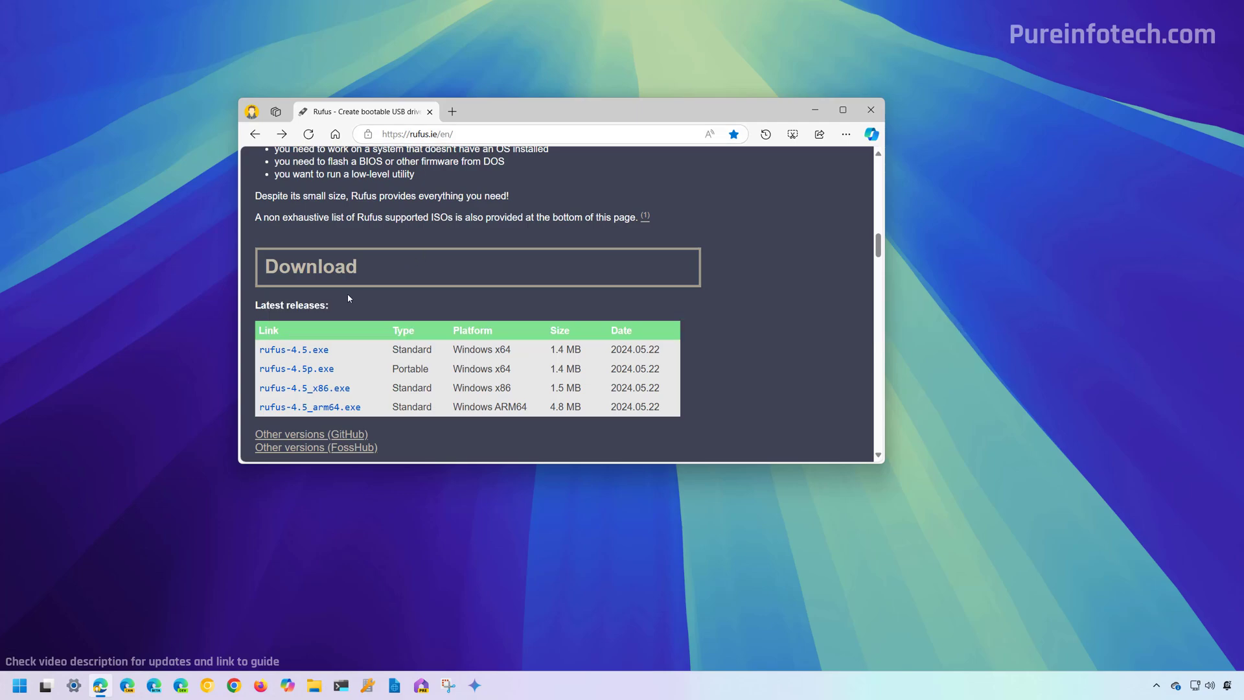
Step: Download rufus-4.5.exe for Windows x64 into the downloads folder, replacing the existing copy
click(320, 354)
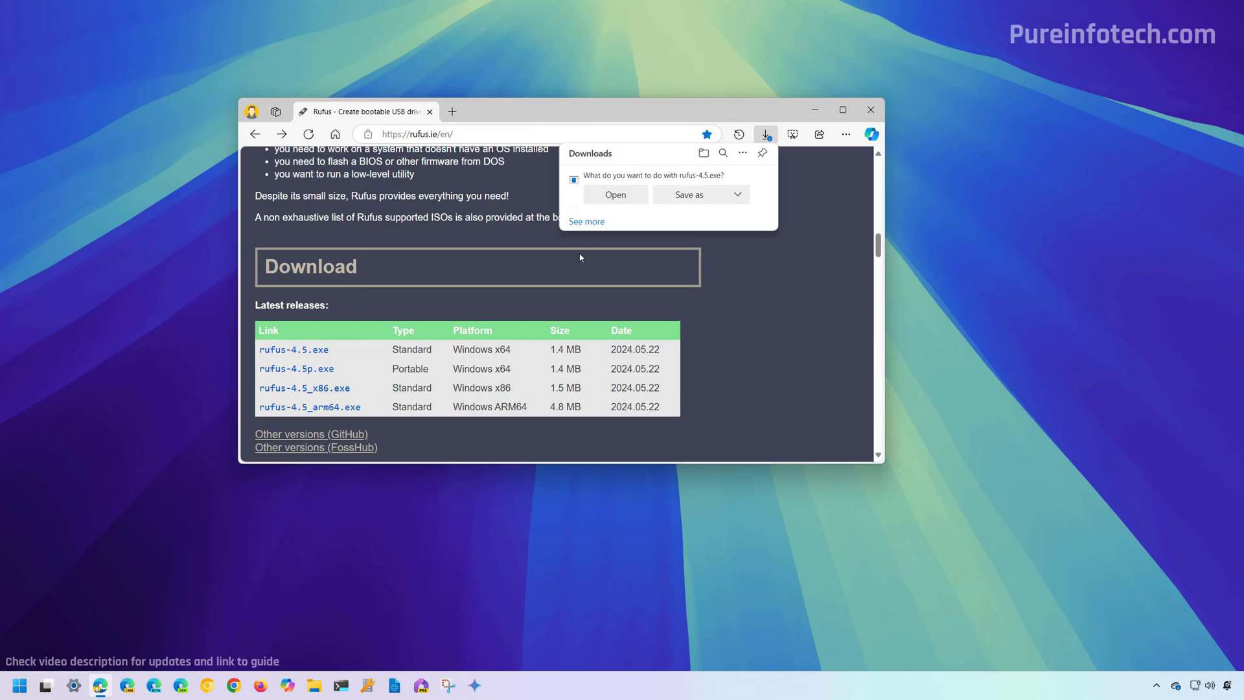
click(687, 197)
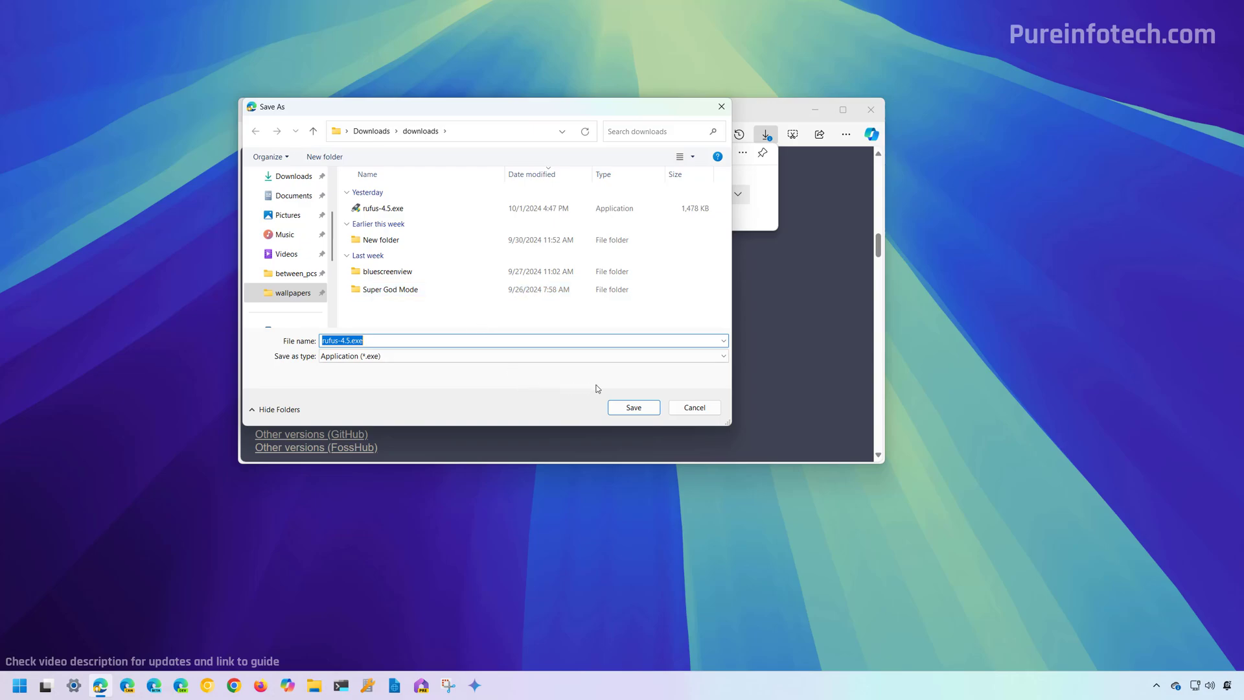
click(651, 410)
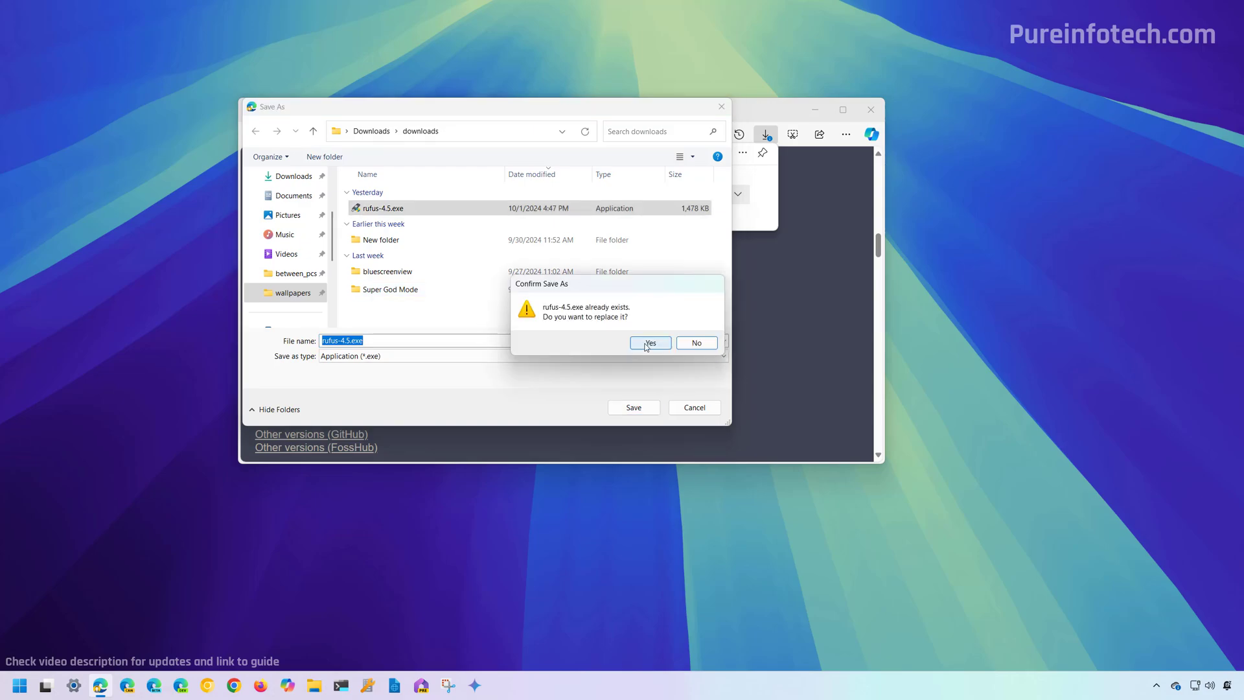
click(647, 346)
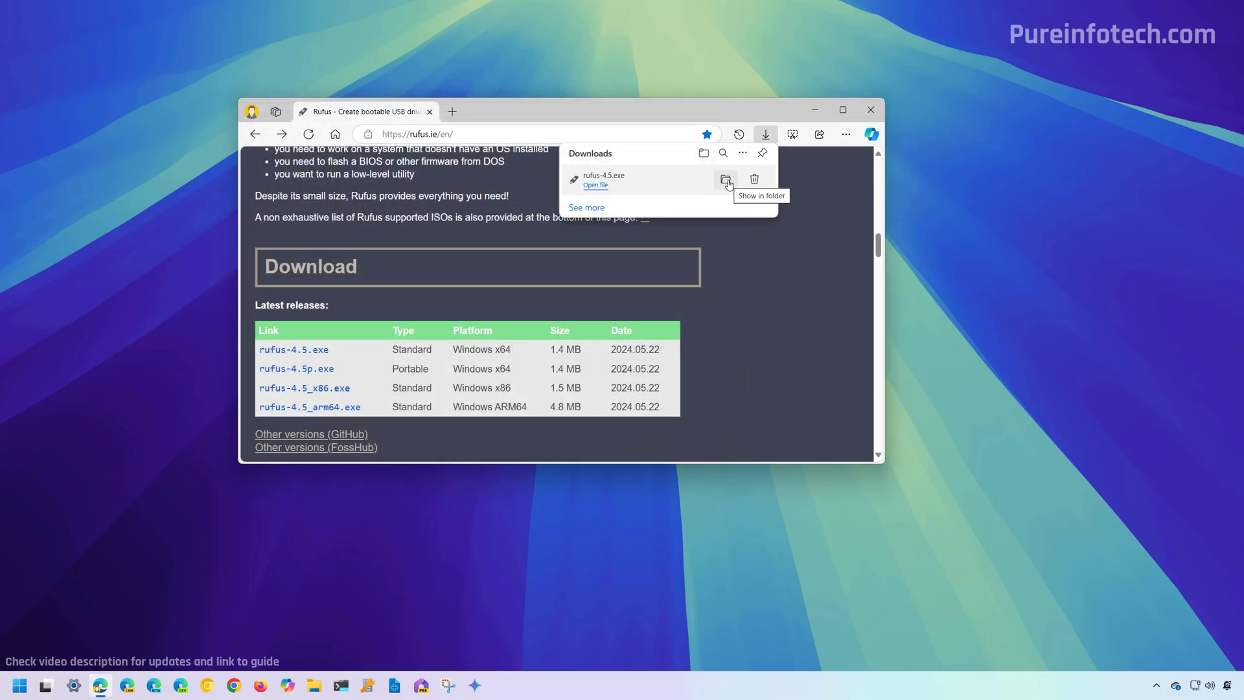
Step: Run the downloaded rufus-4.5.exe as administrator from its folder and close the browser and File Explorer windows
click(727, 182)
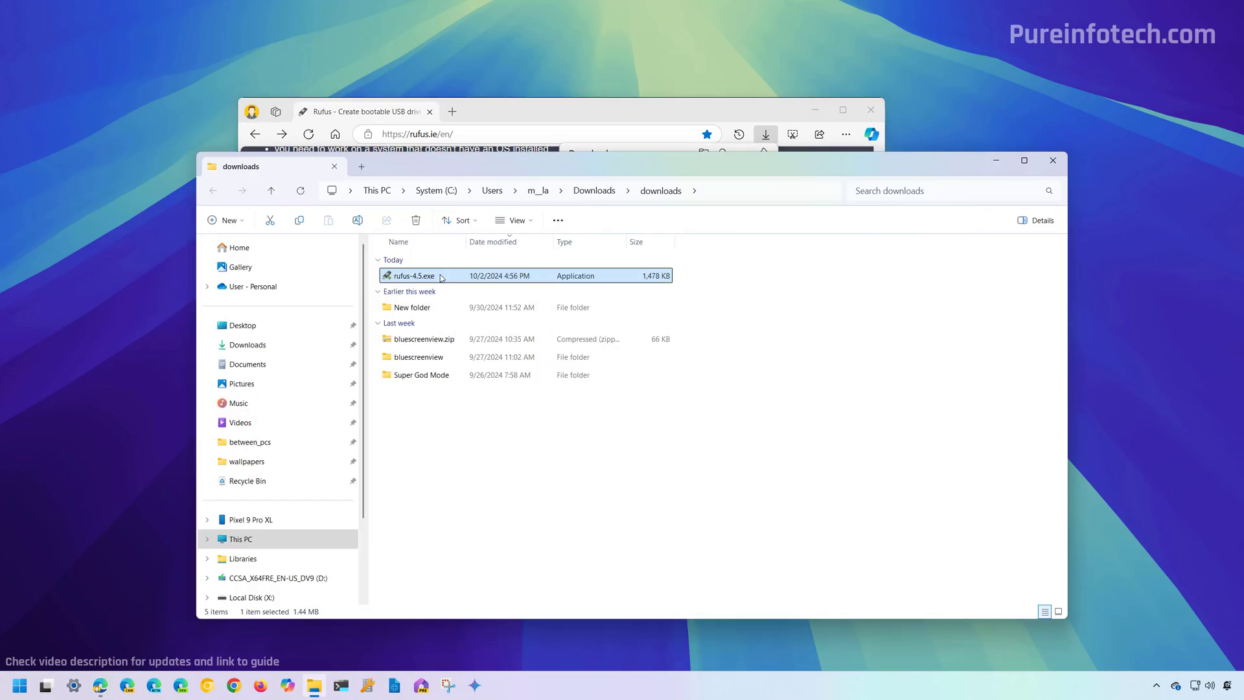
right_click(441, 278)
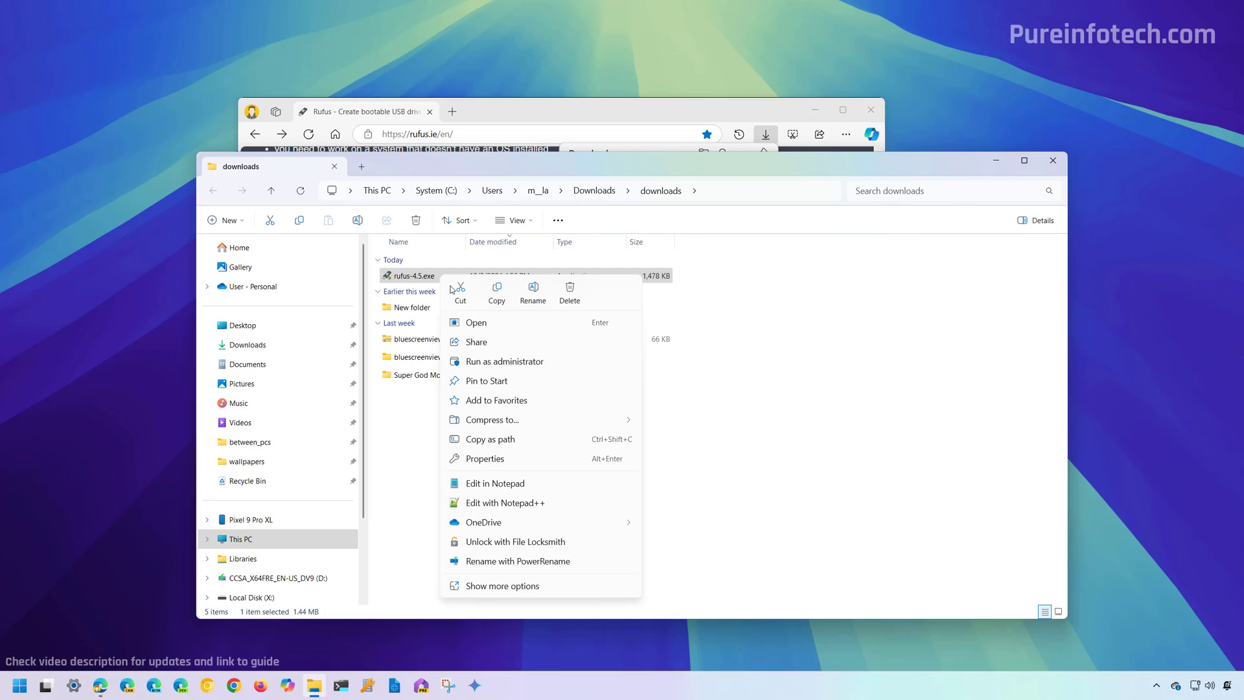
click(497, 364)
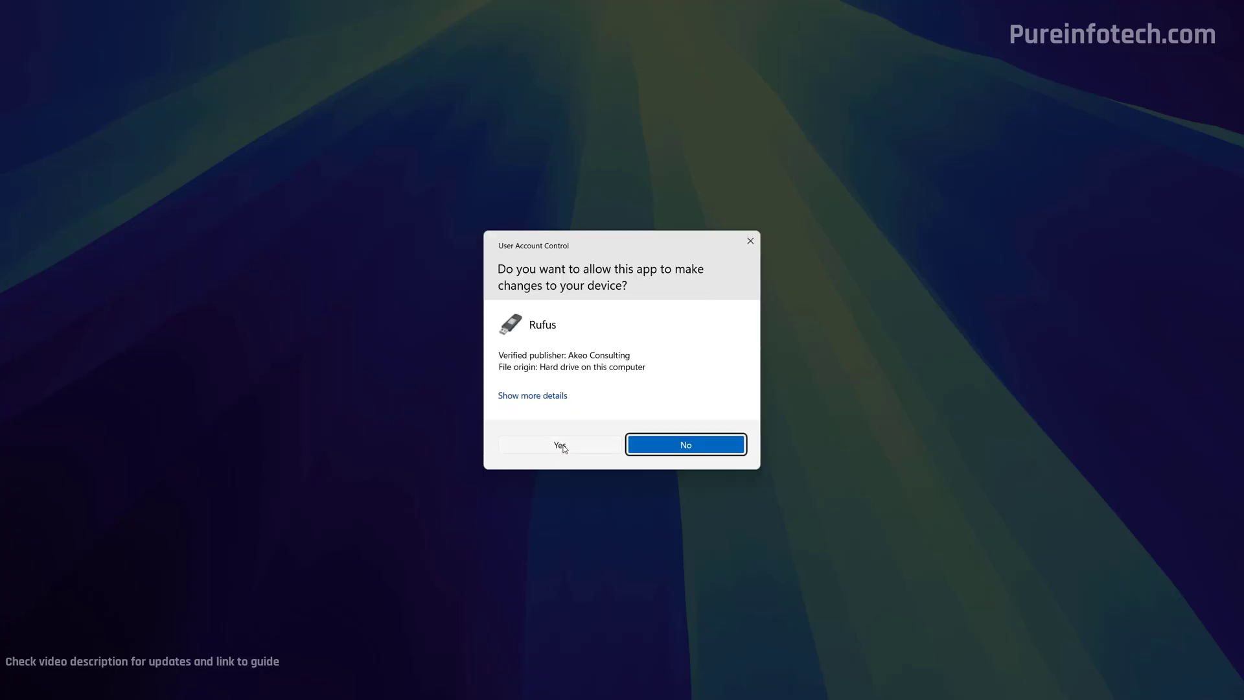
click(562, 444)
click(816, 114)
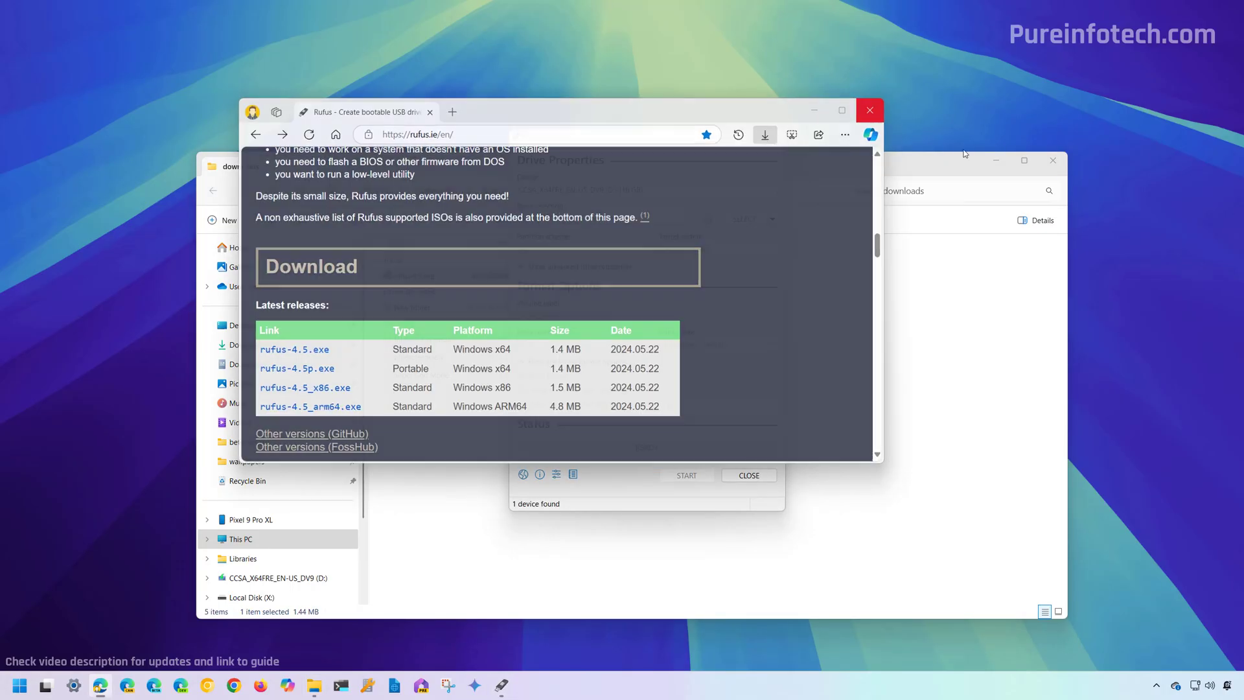
click(1060, 165)
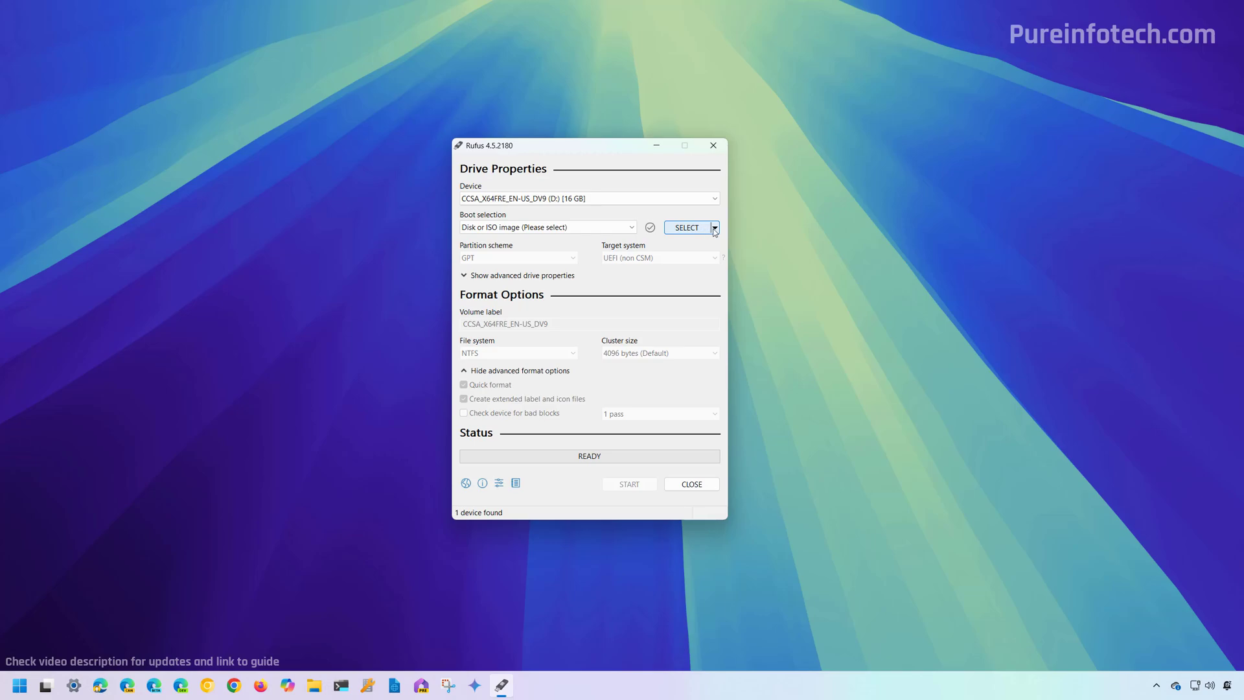
Step: Switch the boot image source from selecting to downloading, with update checks set to Daily (Default)
click(716, 228)
click(706, 256)
click(500, 484)
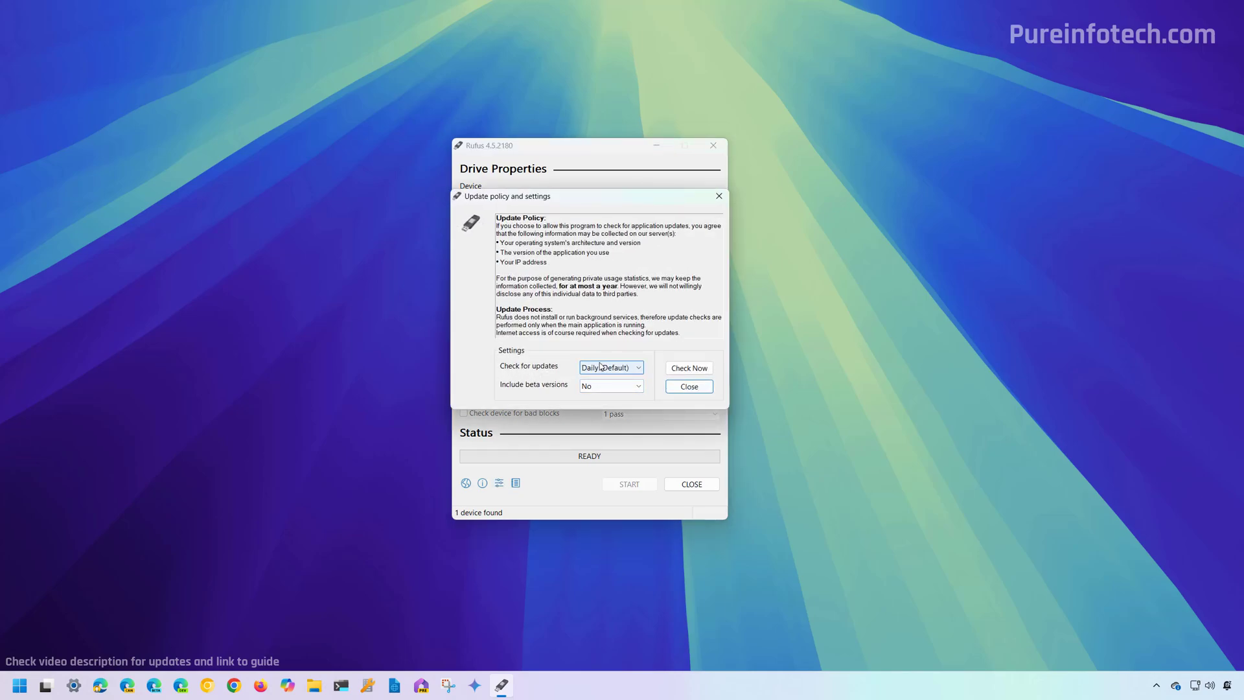
click(605, 368)
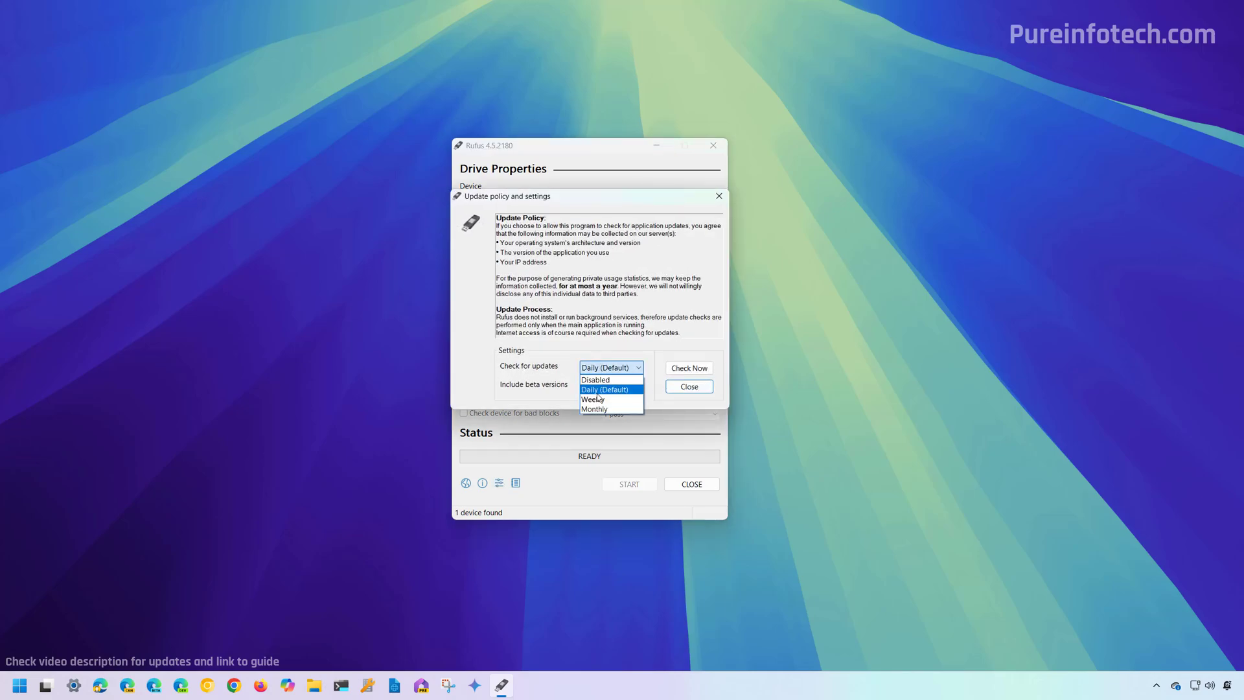
click(595, 390)
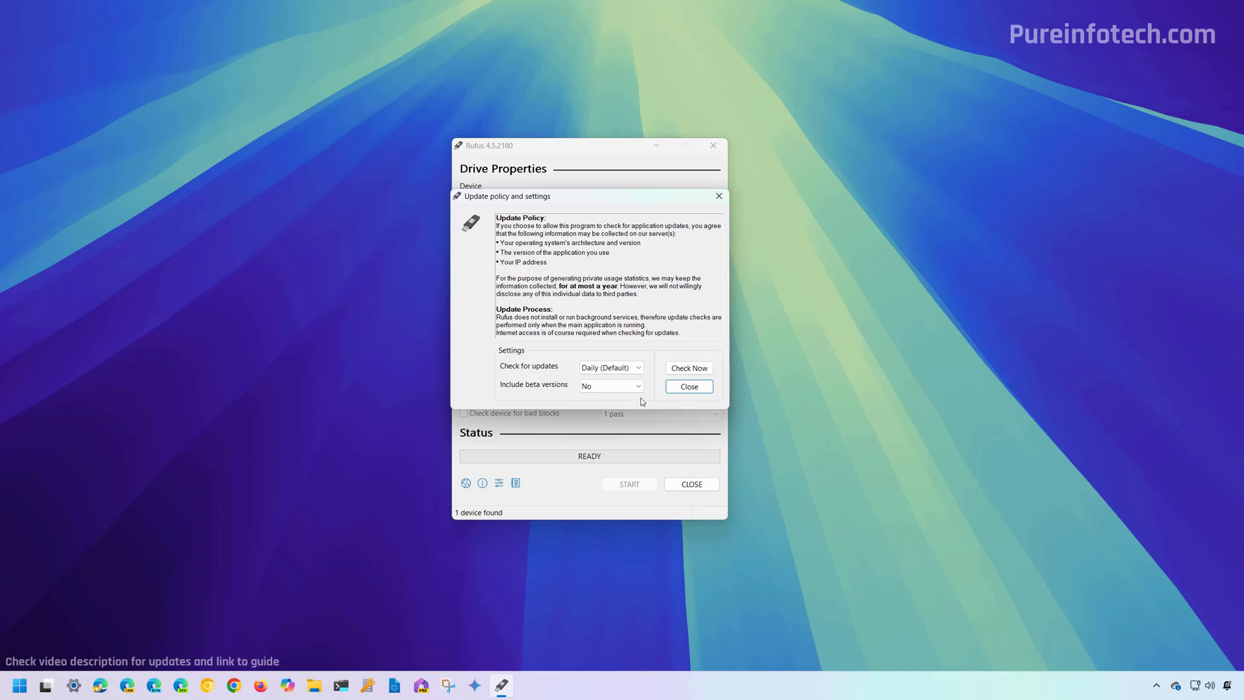
click(682, 388)
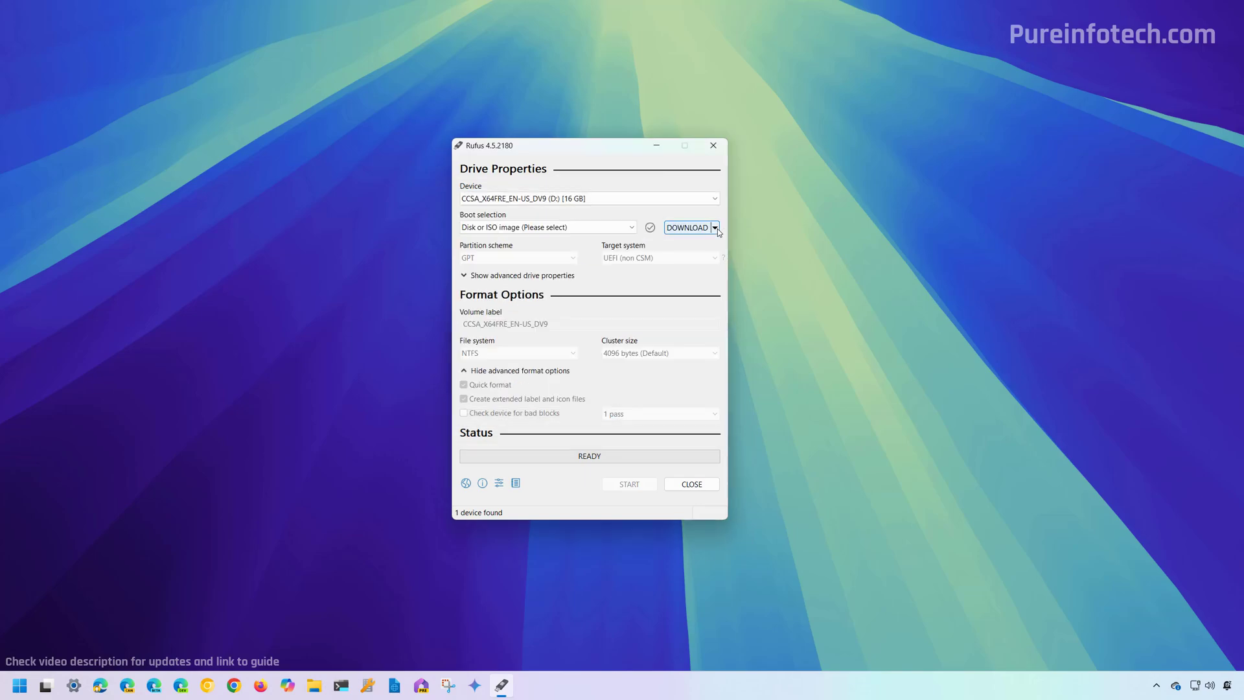
Step: Start the ISO image download and choose Windows 11, release 24H2 (Build 26100.1742 - 2024.10), edition Windows 11 Home/Pro/Edu
click(685, 228)
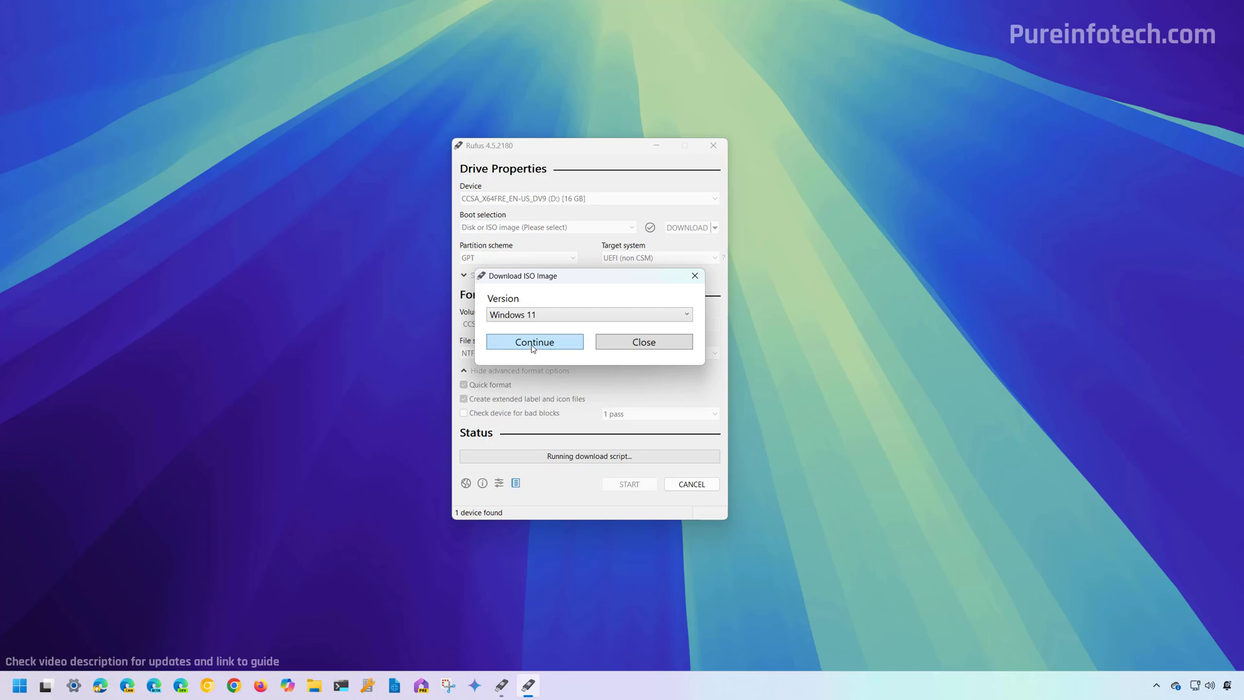
click(531, 345)
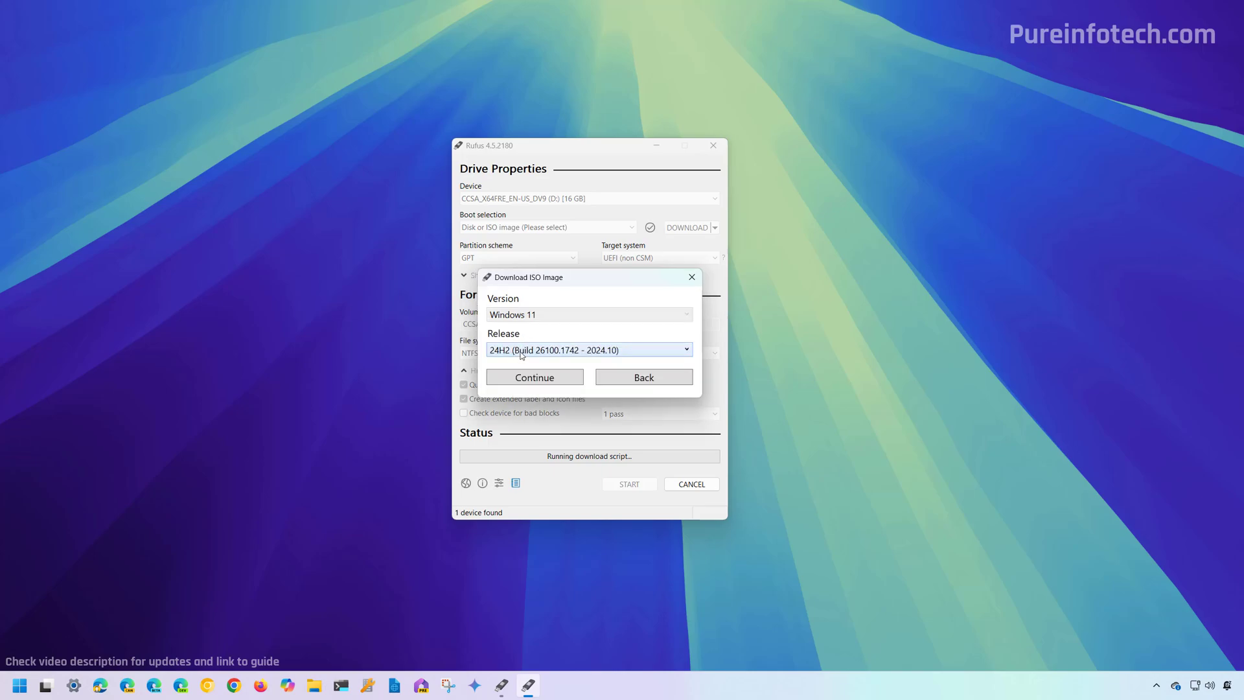
click(555, 351)
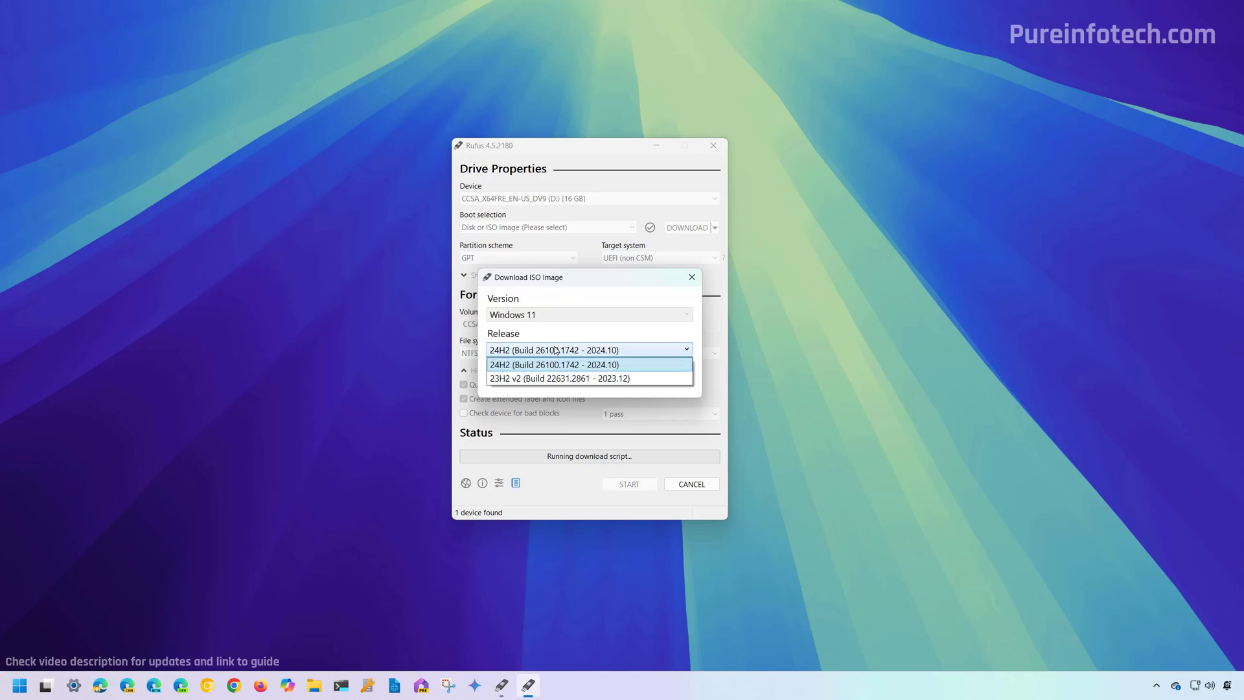
click(519, 367)
click(526, 382)
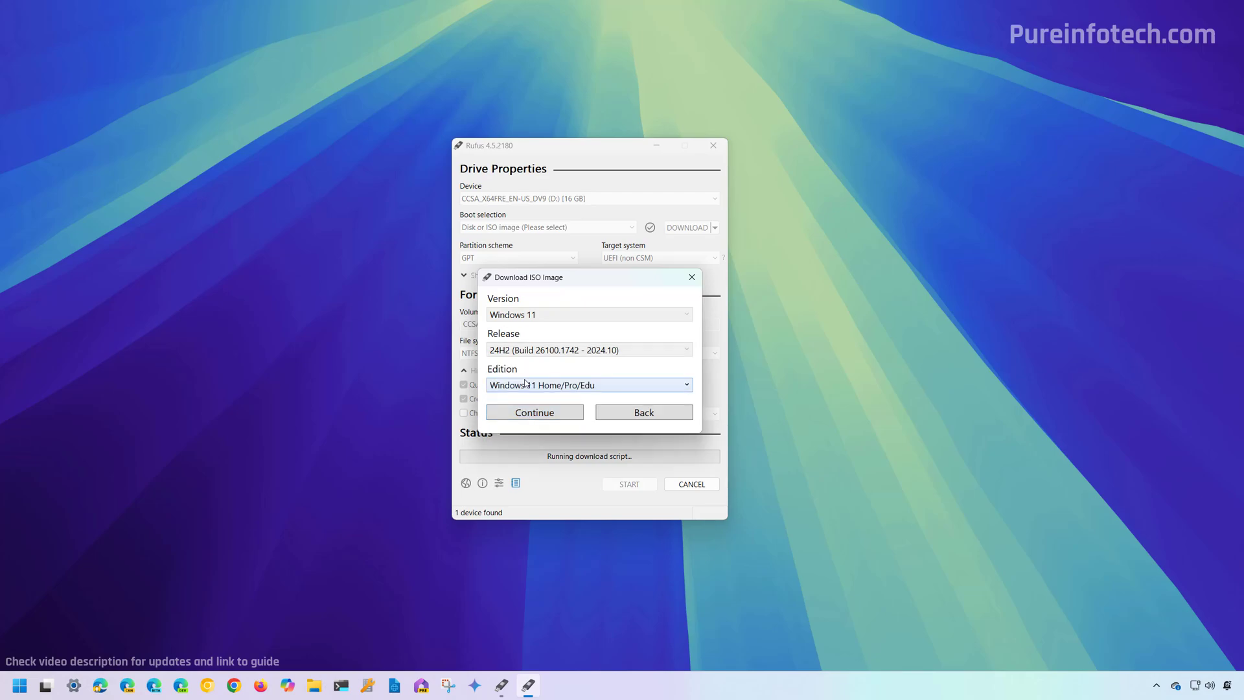
click(547, 414)
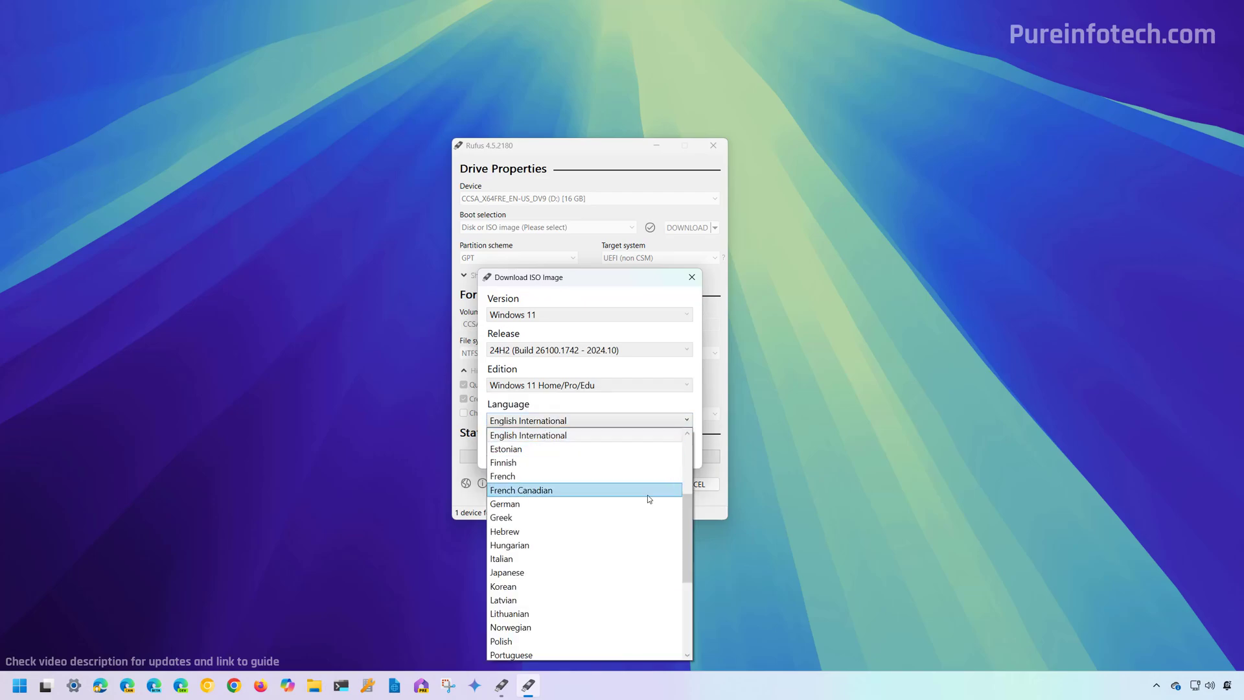
Step: Choose English (United States) and the x64 architecture, and download the image as Win11_24H2_English_x64.iso
drag(683, 538, 684, 512)
click(531, 504)
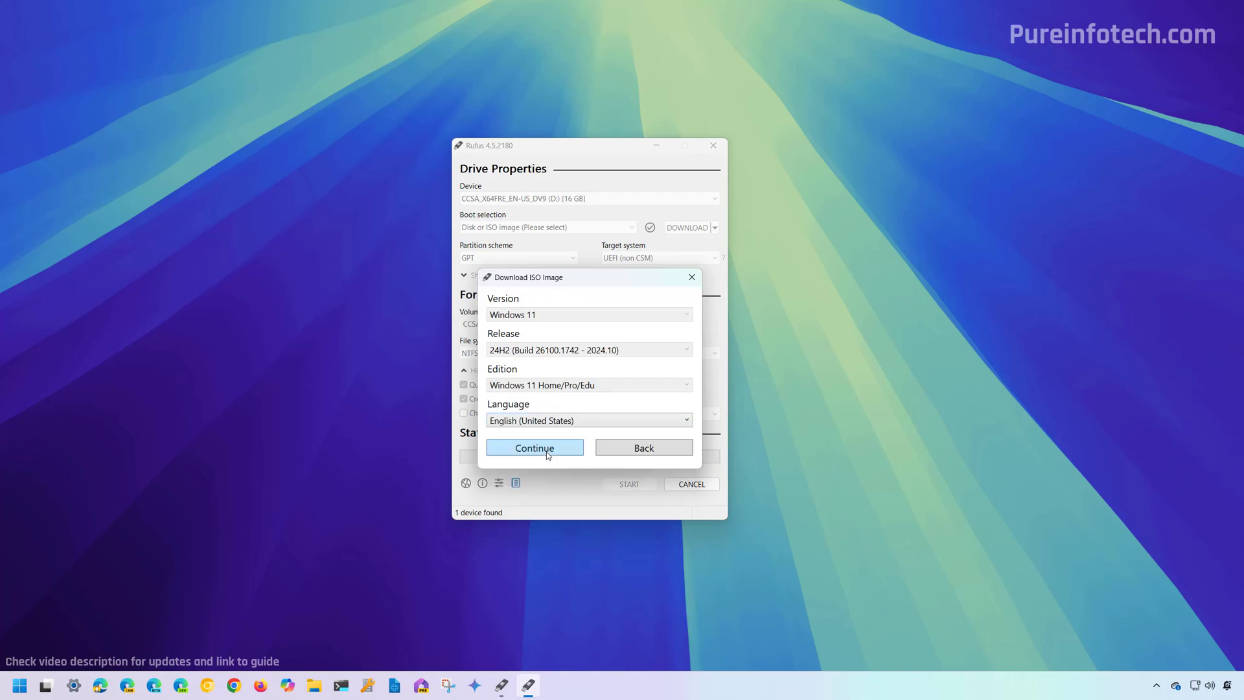
click(546, 448)
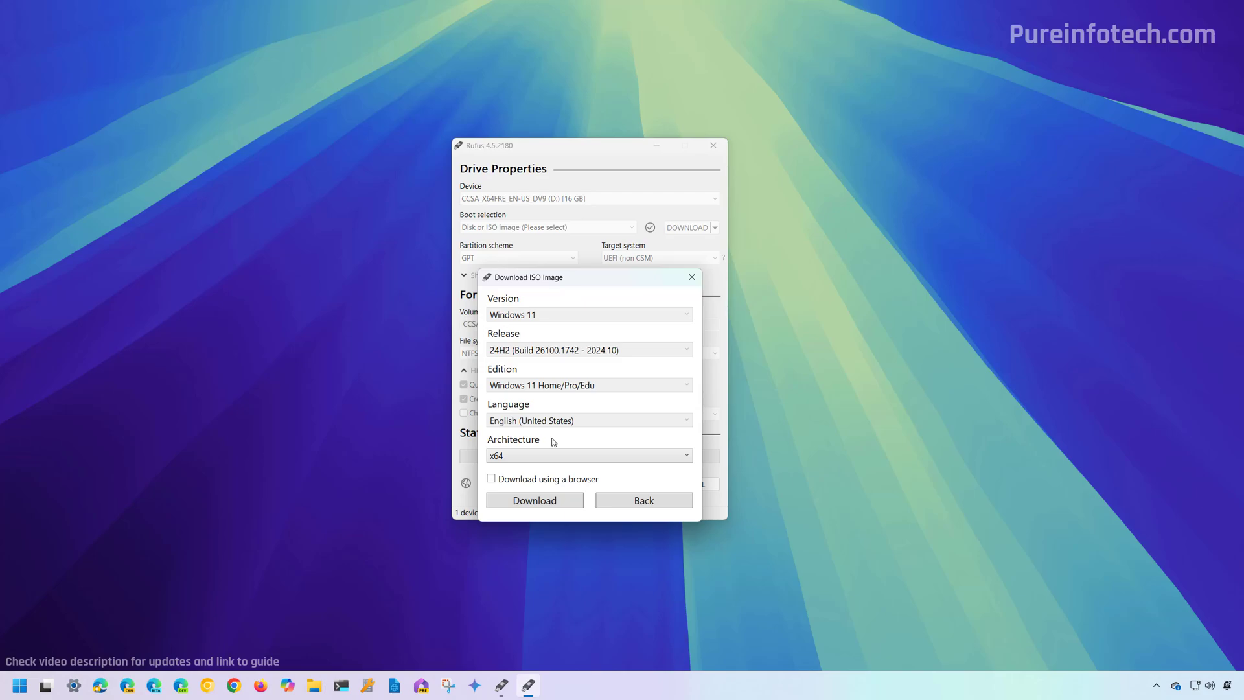
click(543, 503)
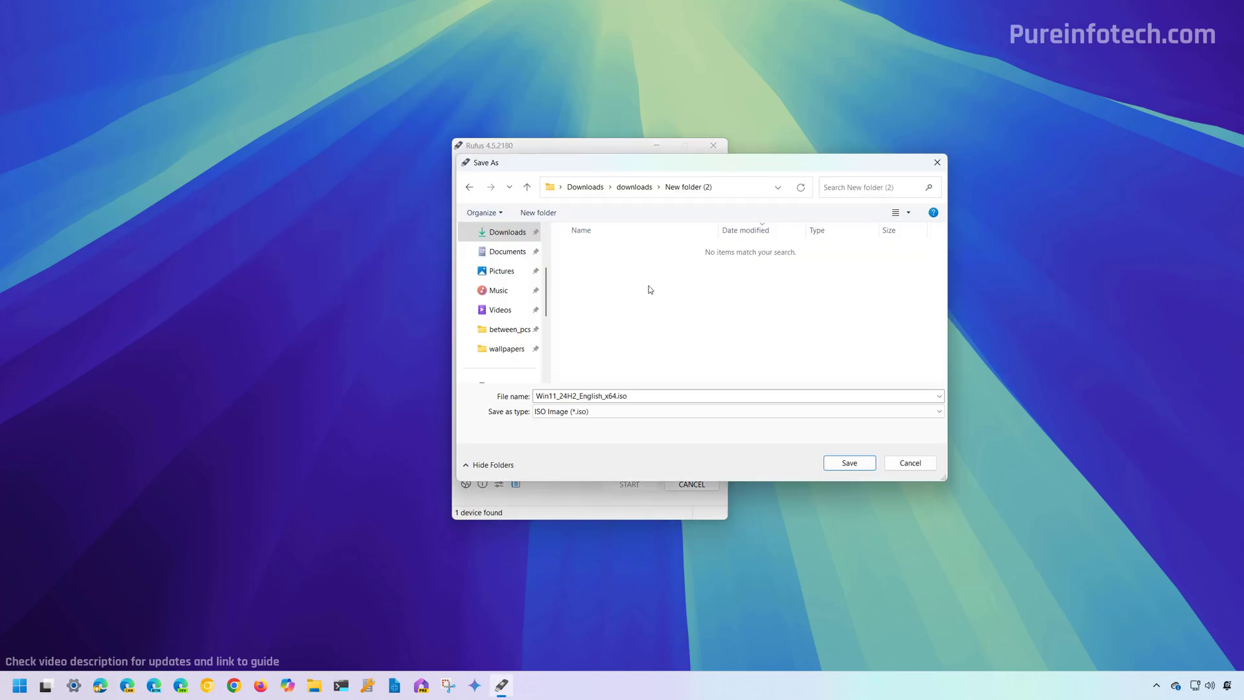
click(850, 464)
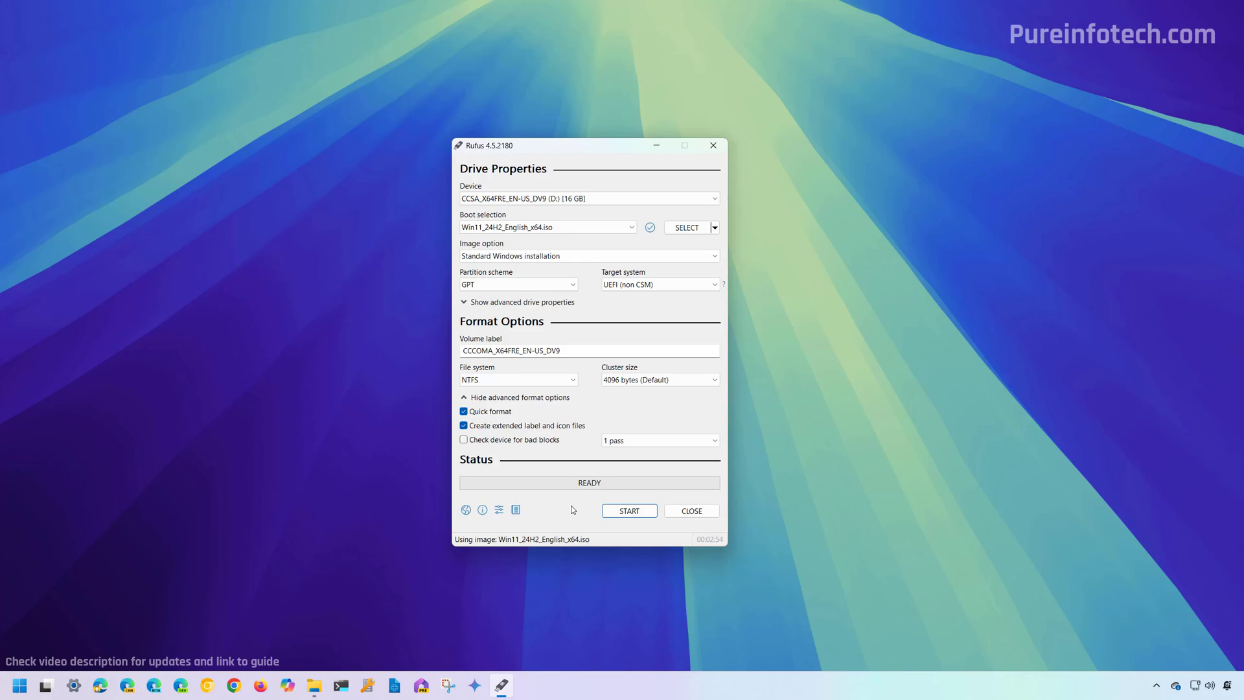
Step: Keep the 16 GB D: drive as the target device and start creating the bootable media
click(607, 203)
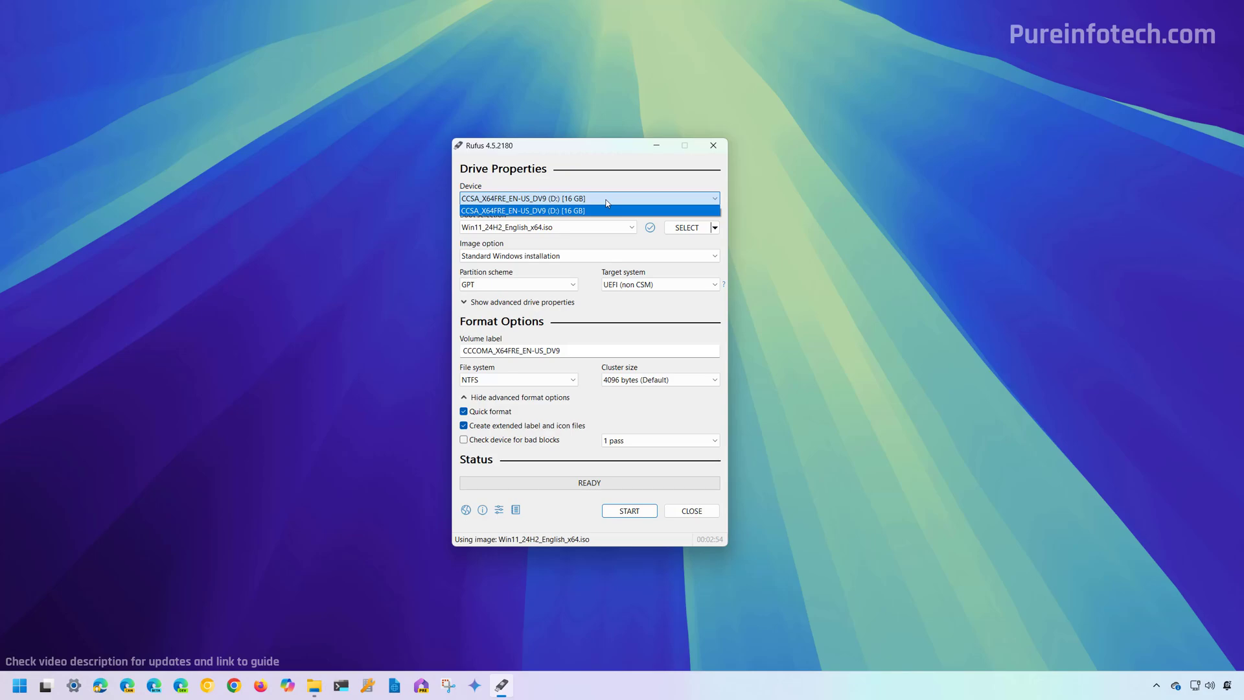
click(607, 202)
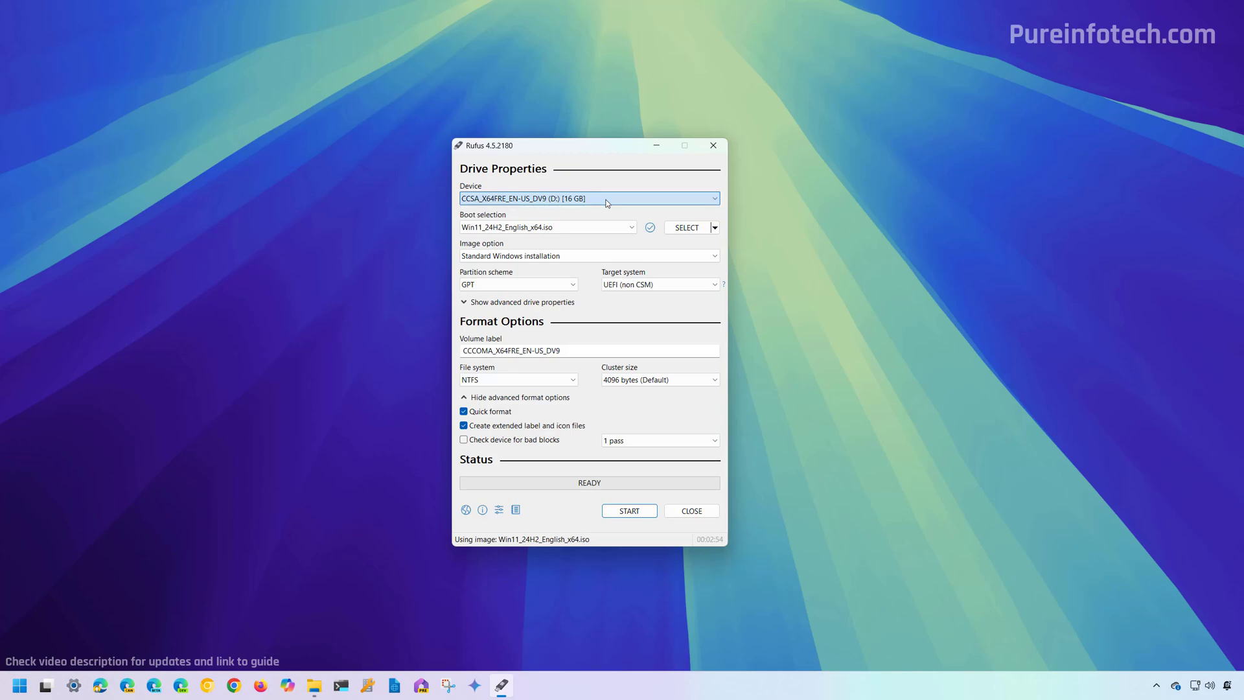
click(637, 514)
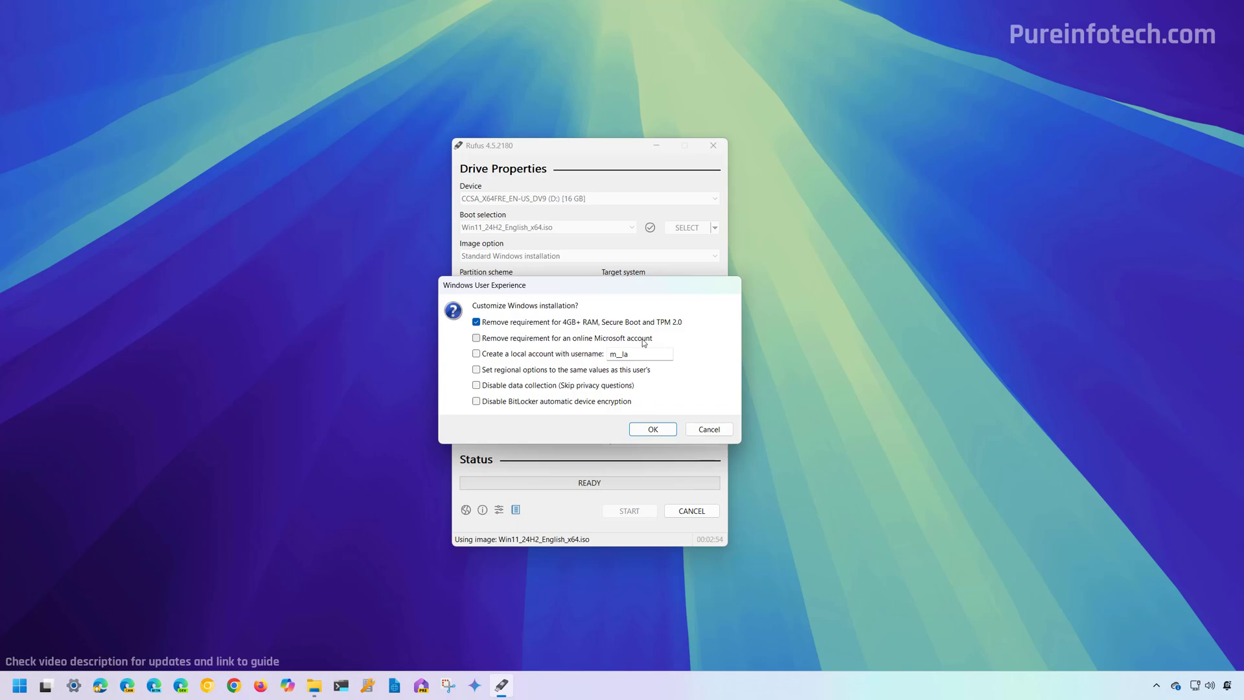
Step: Remove the online Microsoft account requirement, create a local account with the username Pureinfotech, and disable BitLocker automatic device encryption
click(477, 341)
key(Tab)
key(Tab)
text(Pureinfotech)
click(476, 354)
click(477, 402)
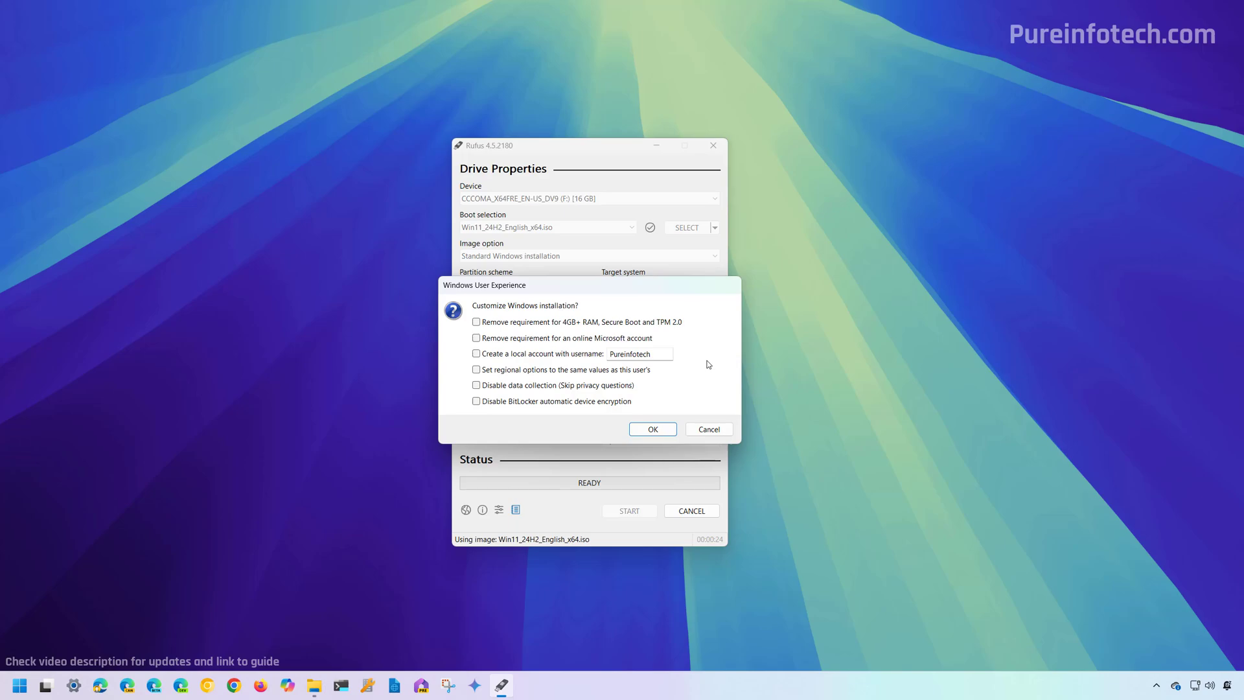
Step: Enable removing the hardware and Microsoft account requirements, creating the local account and disabling BitLocker encryption, and start writing the USB drive
click(477, 322)
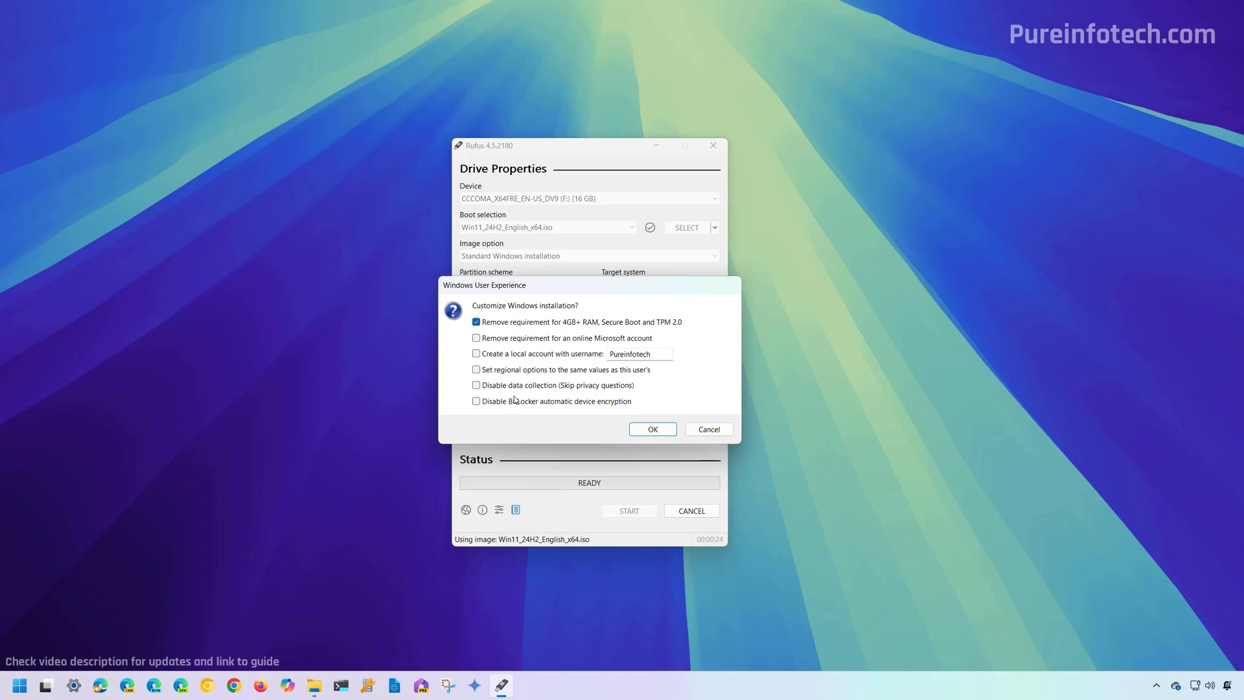
click(477, 338)
click(477, 354)
click(477, 402)
click(645, 430)
click(670, 391)
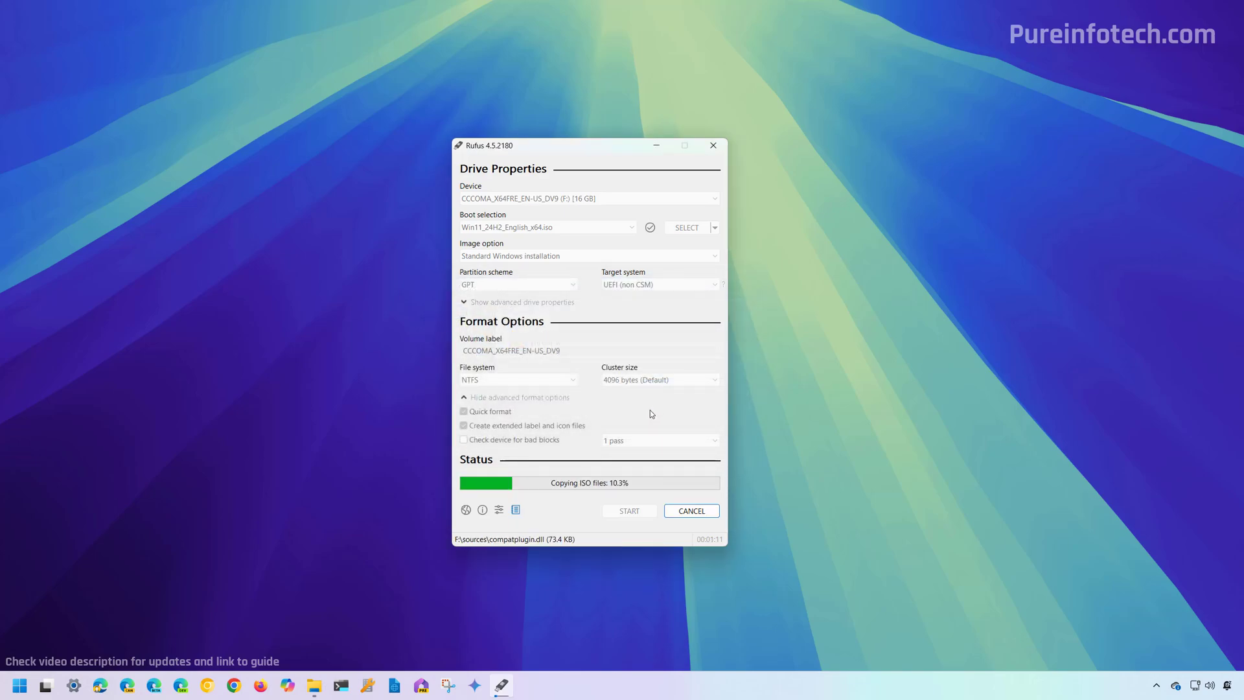